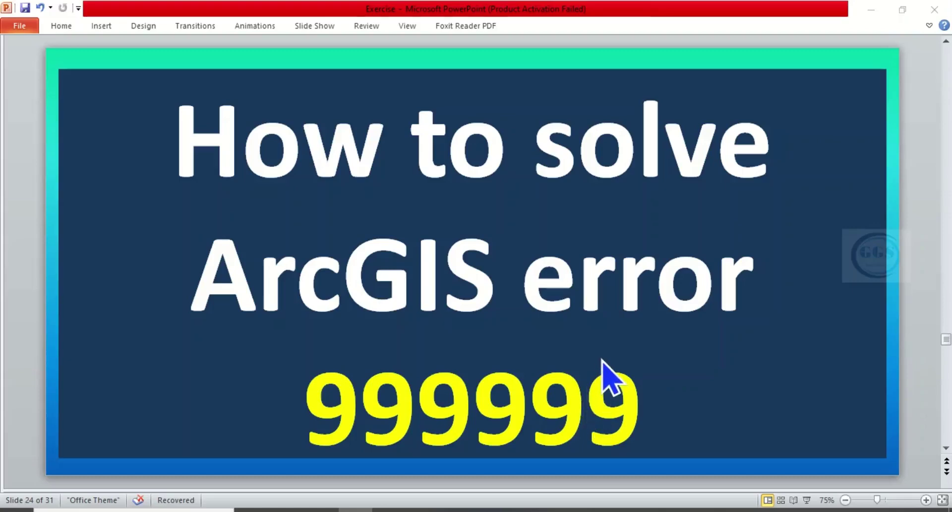
- Bring ArcMap forward and load the dem raster from the EXERCISE folder onto the map
left_click(867, 12)
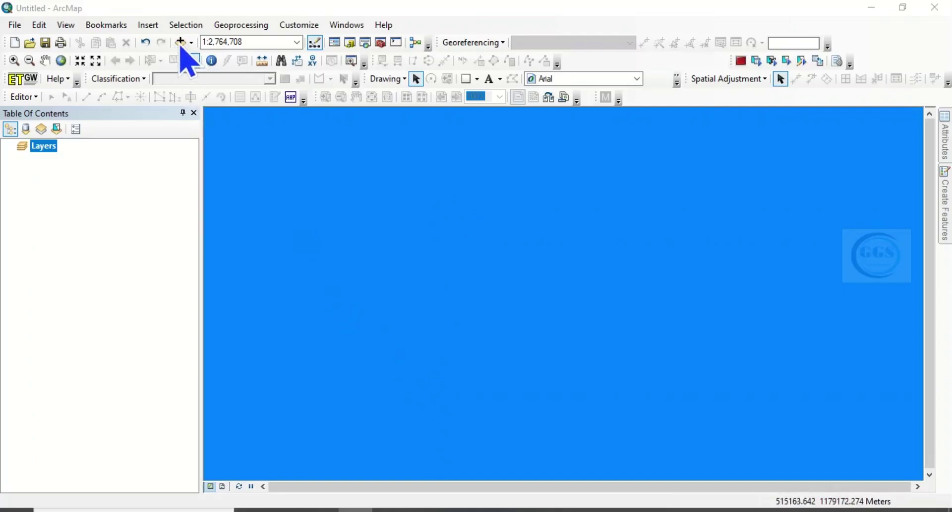
left_click(180, 43)
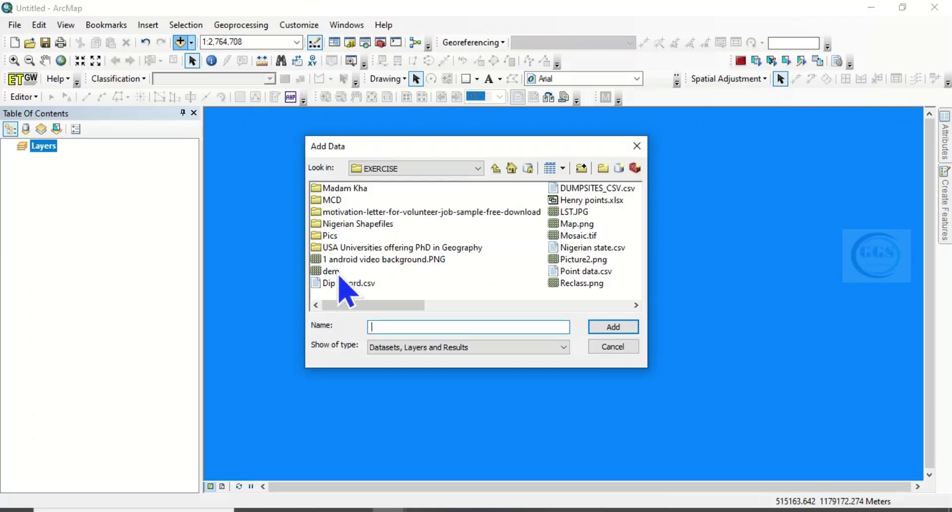
left_click(613, 327)
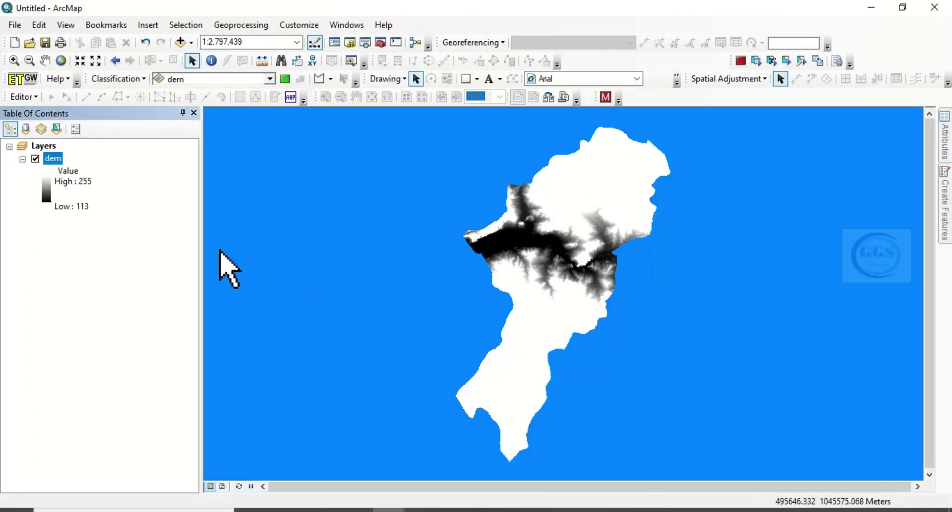
- Apply an inverted black-to-white colour ramp to the dem layer
left_click(43, 194)
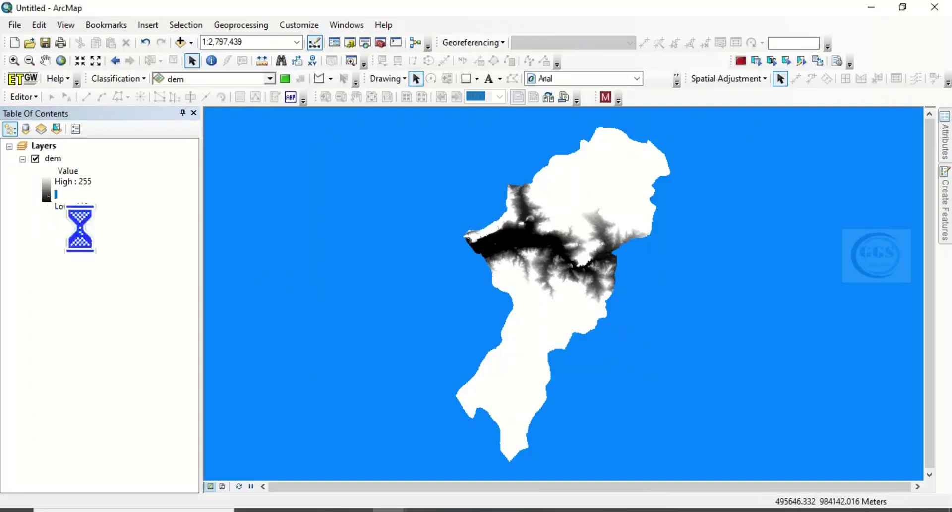
left_click(105, 244)
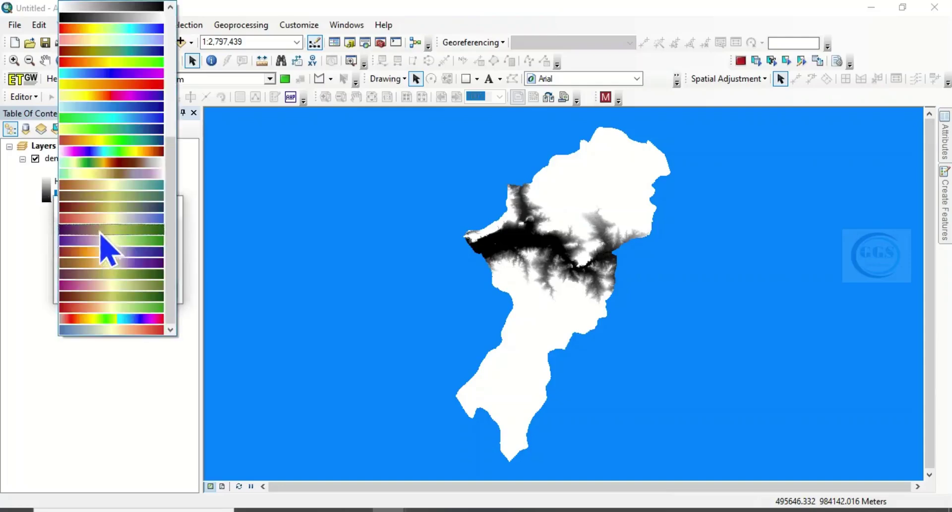
scroll(111, 30, "up", 1)
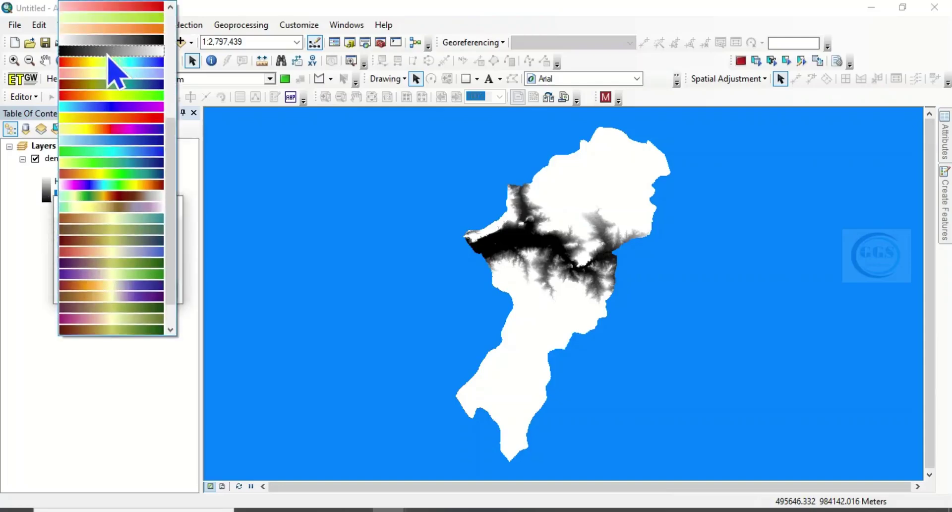
left_click(106, 51)
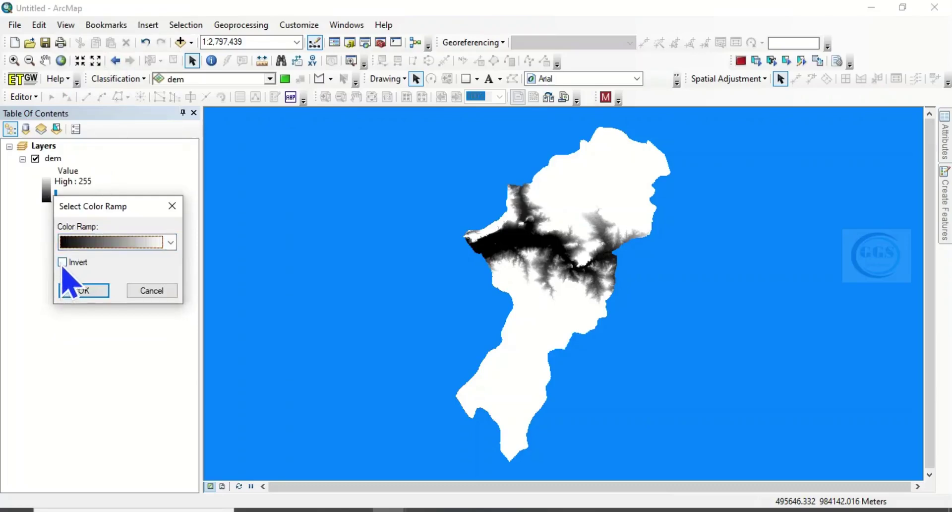
left_click(63, 263)
left_click(83, 290)
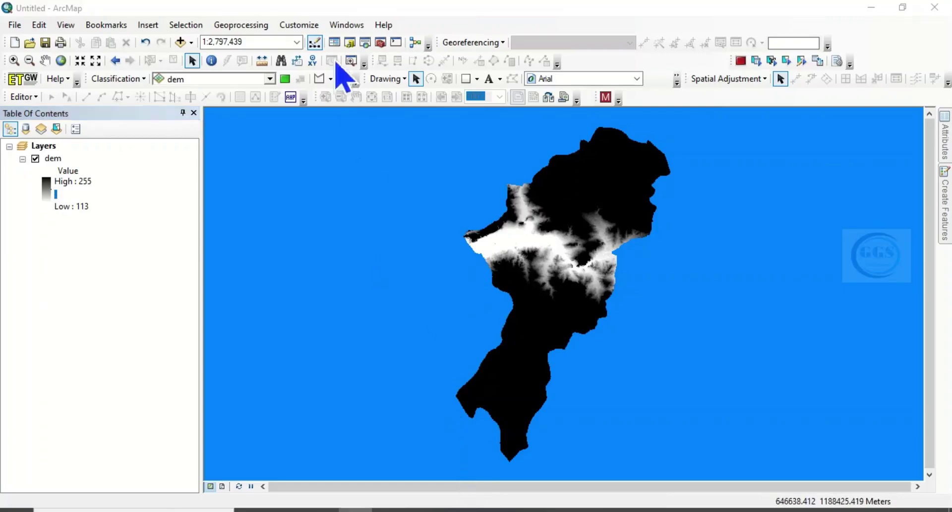
- Open the Fill tool from Spatial Analyst Tools > Hydrology in ArcToolbox
left_click(381, 44)
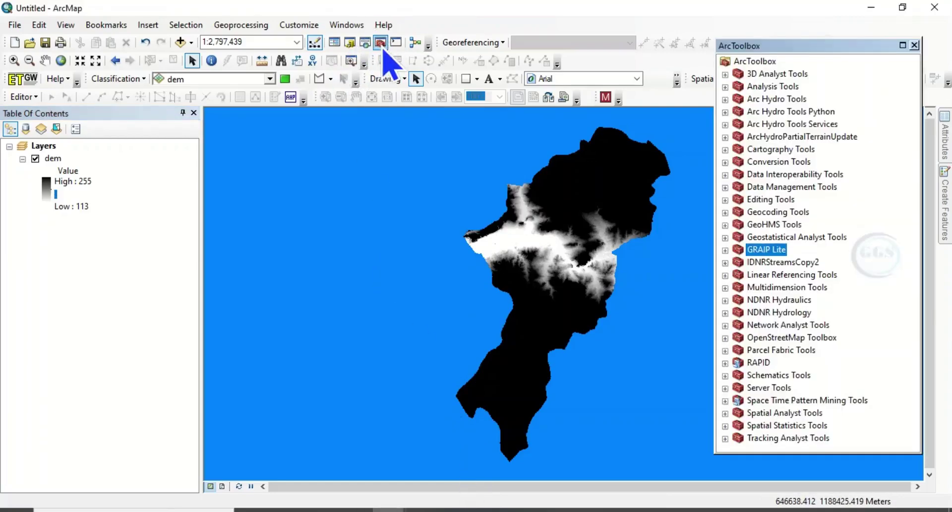
left_click(725, 412)
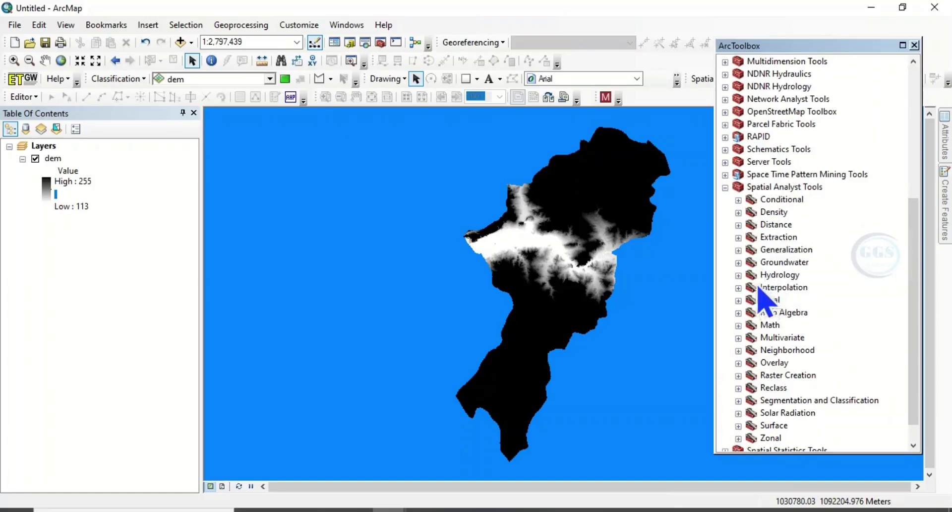
left_click(739, 275)
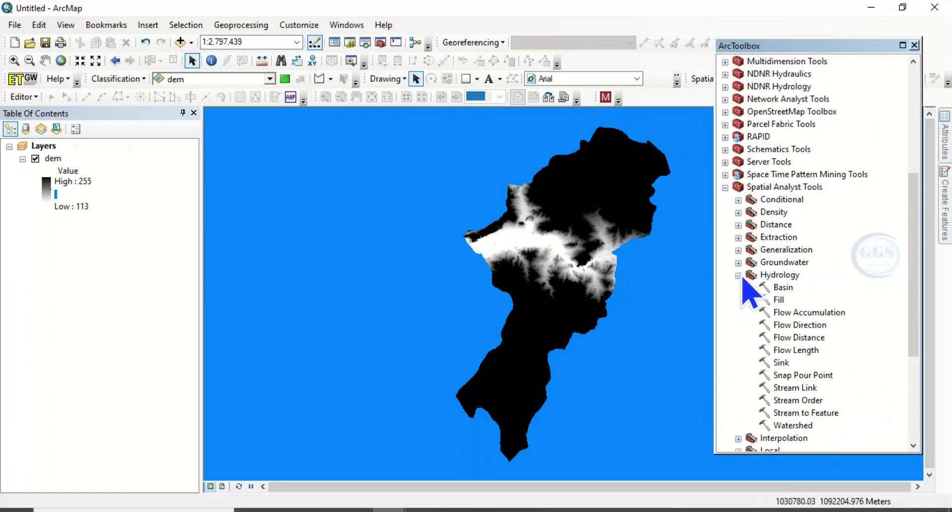
left_click(783, 303)
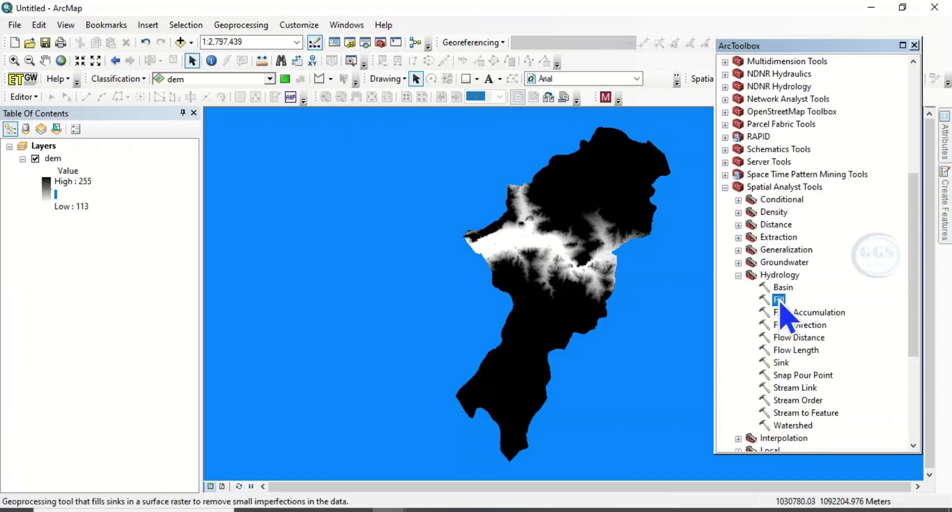
double_click(781, 301)
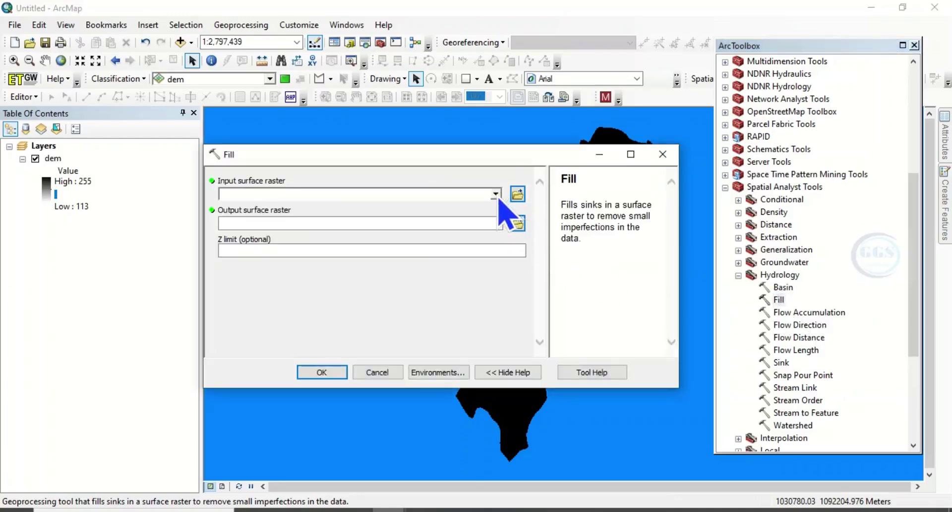
- Set dem as the input surface raster and save the output as Fill in EXERCISE
left_click(496, 195)
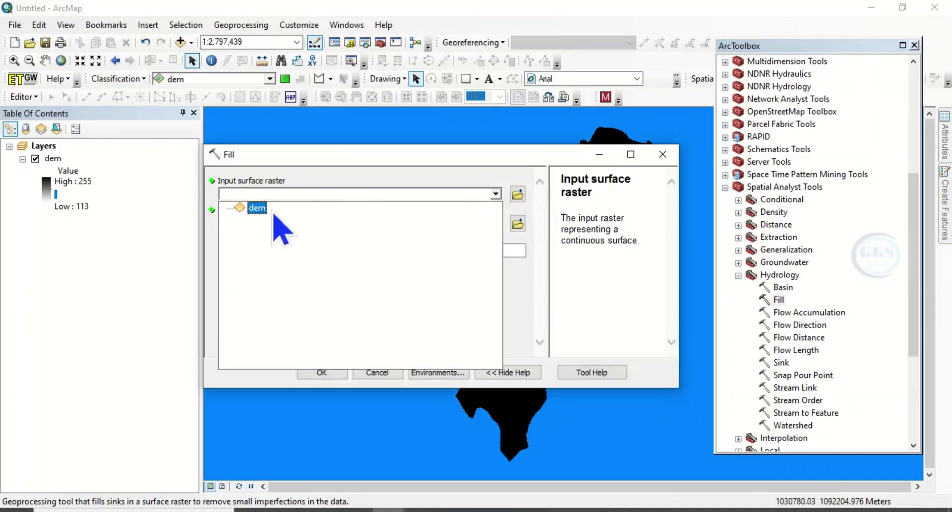
left_click(257, 208)
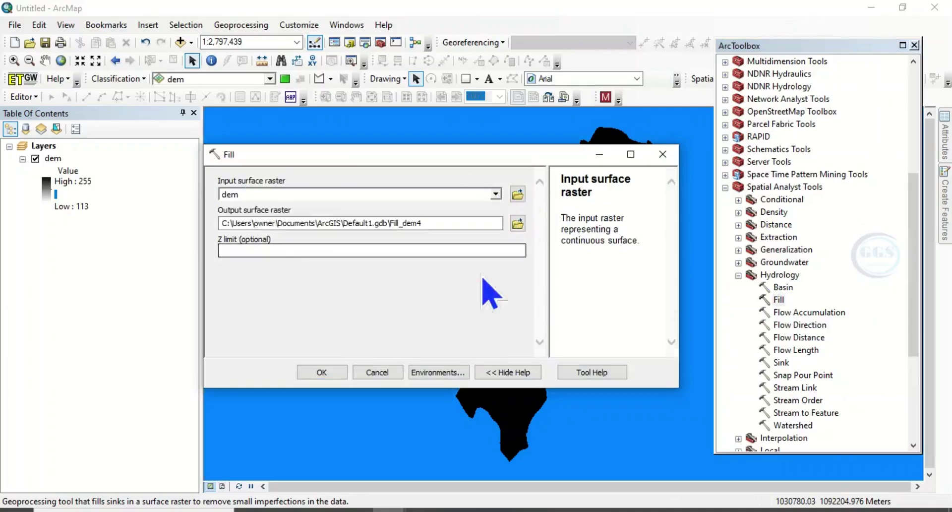
left_click(517, 224)
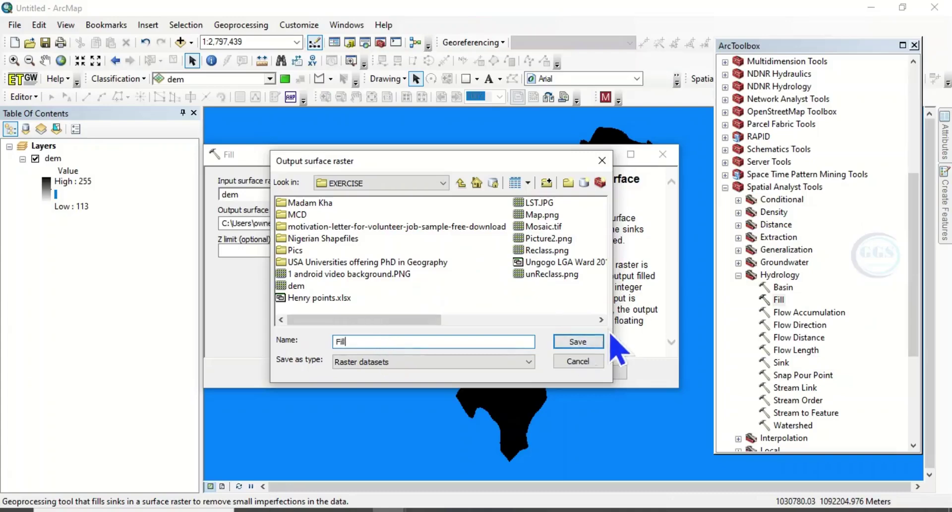
left_click(575, 342)
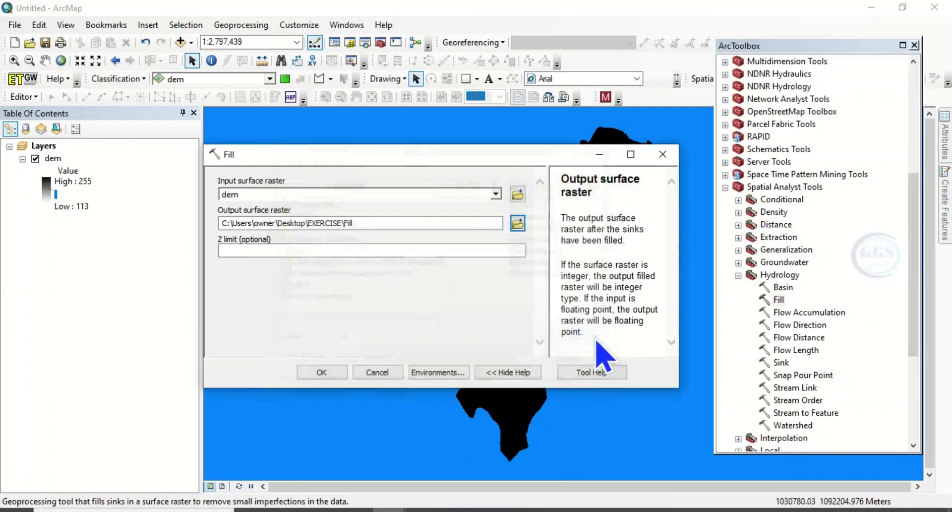
- Run Fill on dem, read the ERROR 999999 failure in Results, and close it
left_click(323, 373)
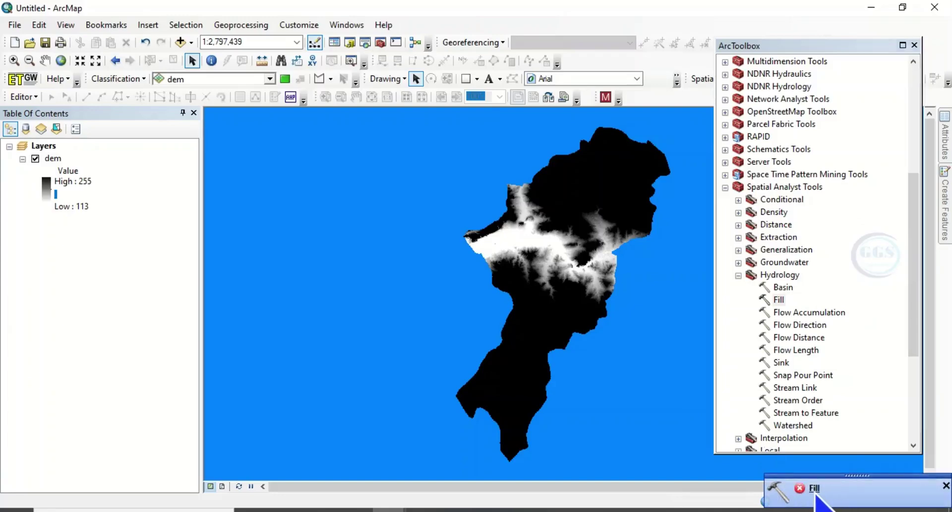
left_click(815, 489)
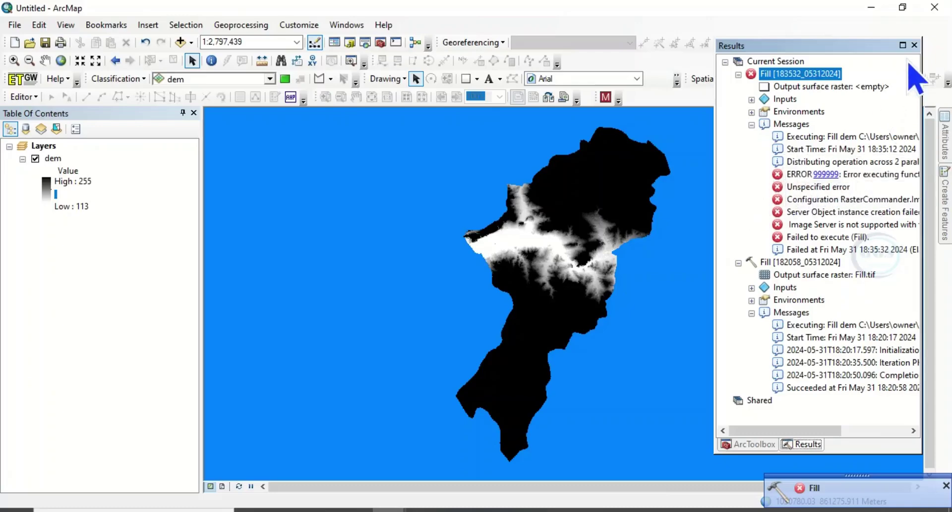
left_click(915, 45)
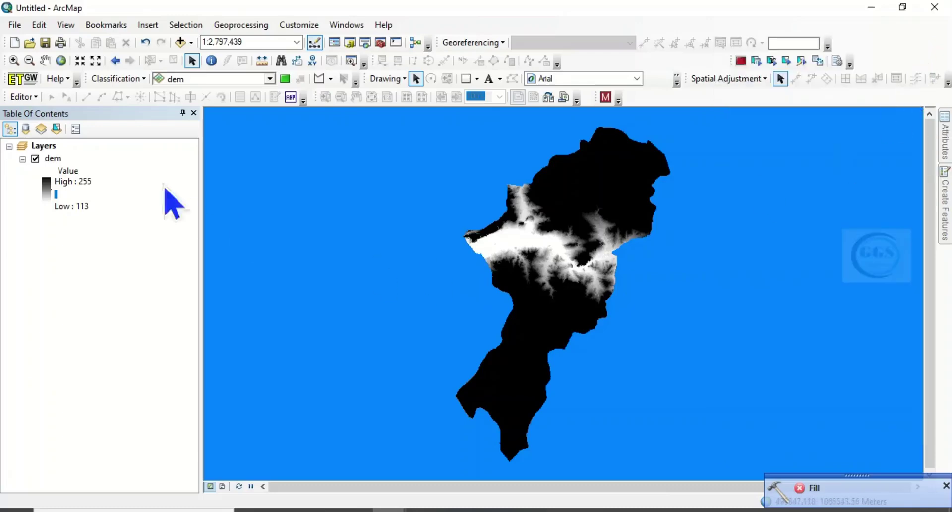
- Rerun Fill with dem as input and the default Fill_dem5 output, then dismiss the notice
left_click(380, 42)
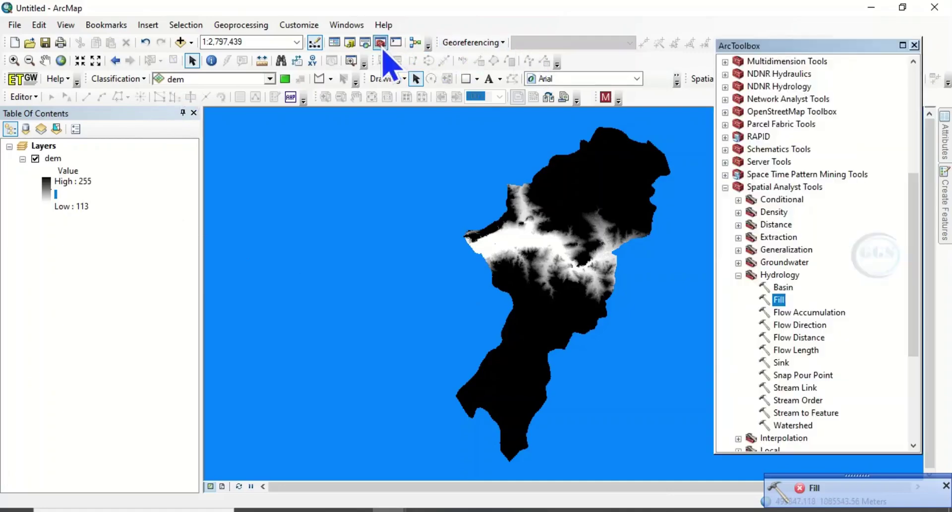
double_click(778, 303)
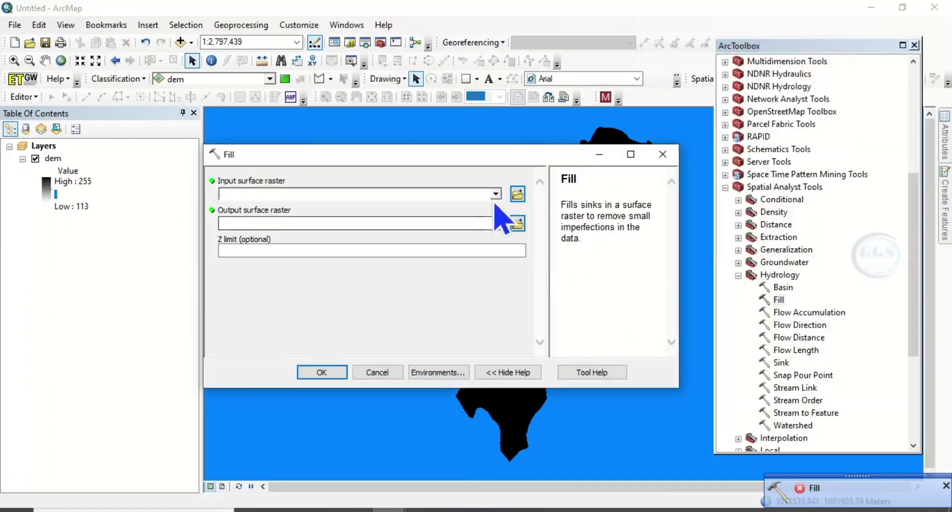
left_click(497, 194)
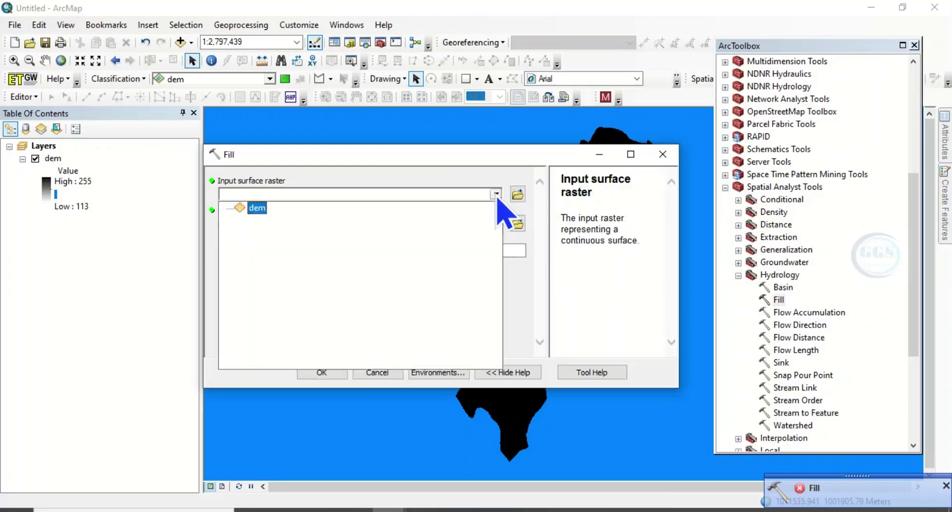
left_click(252, 210)
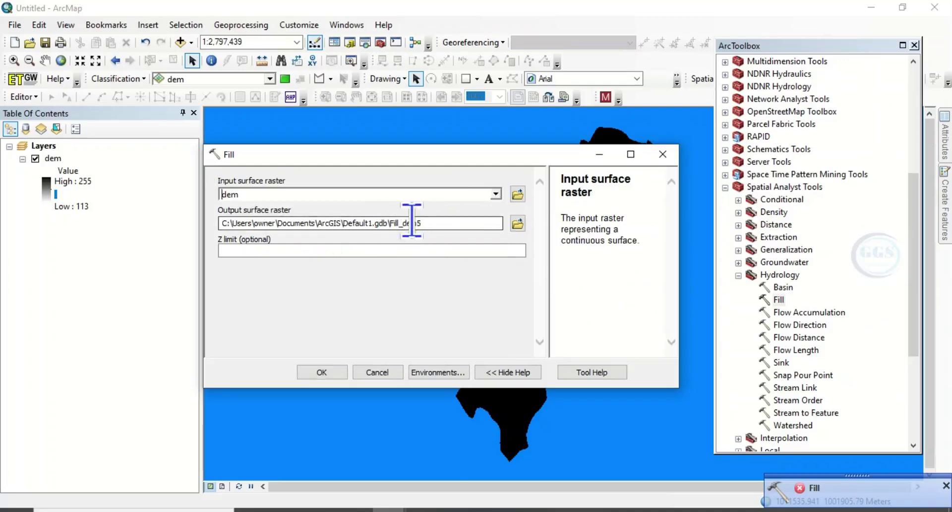
left_click(322, 377)
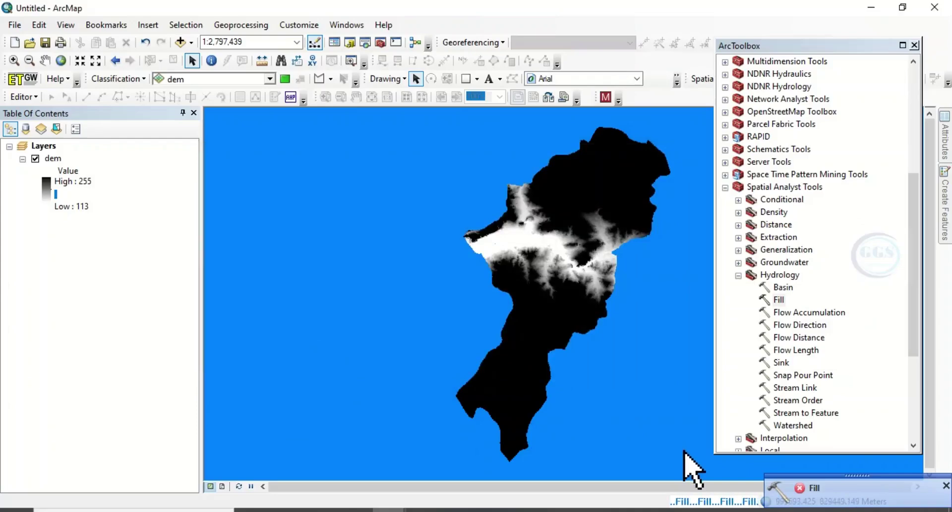
left_click(946, 486)
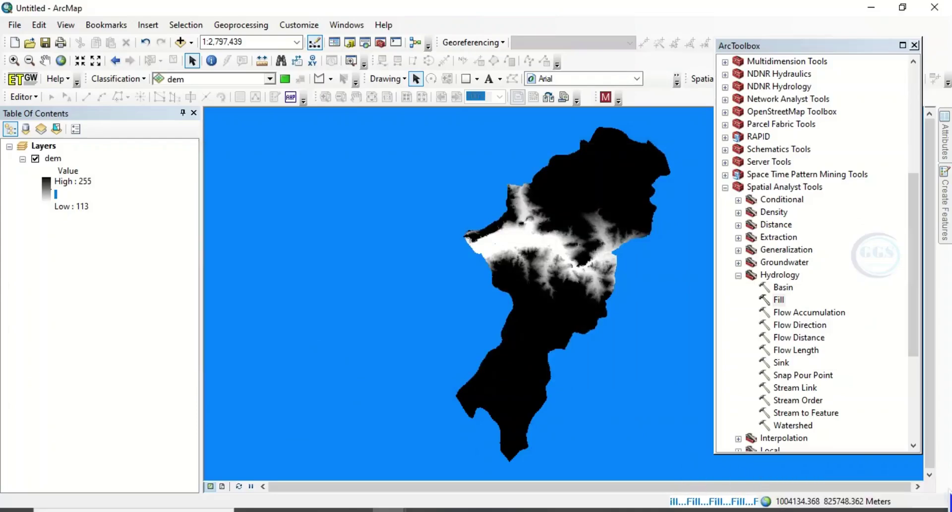
mouse_move(732, 503)
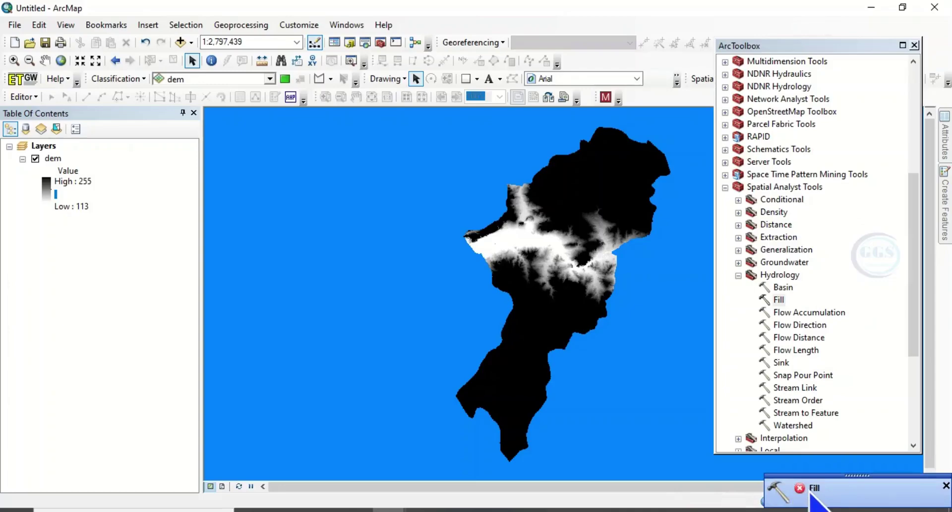
- Remove both failed Fill entries from the Results window and close it
left_click(818, 489)
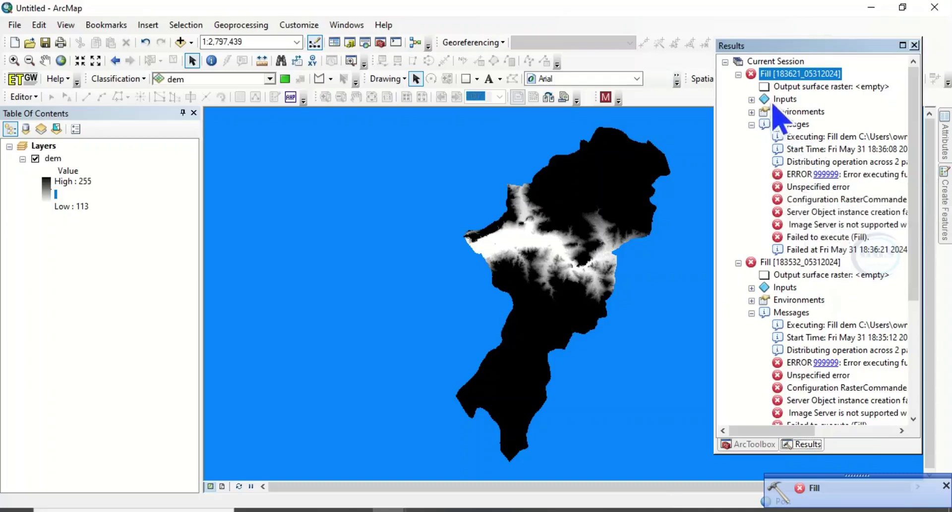
right_click(784, 74)
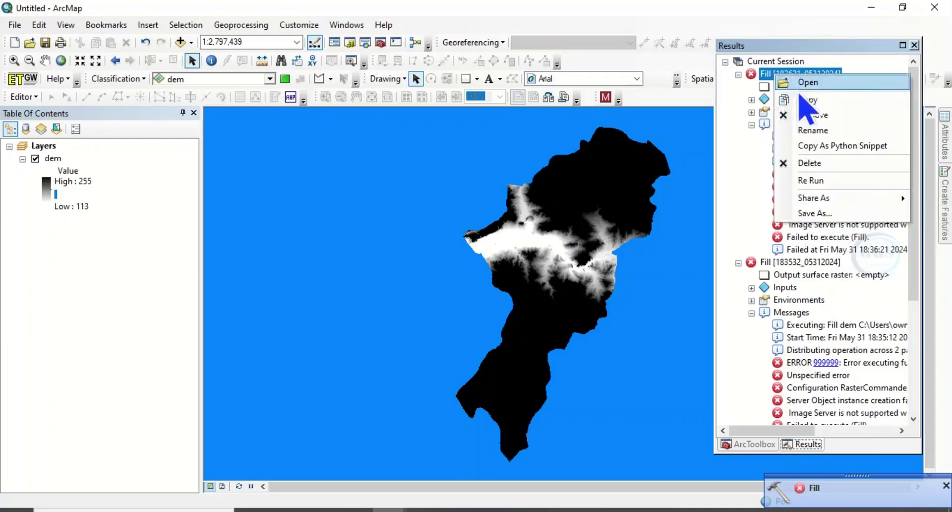
left_click(823, 131)
right_click(780, 78)
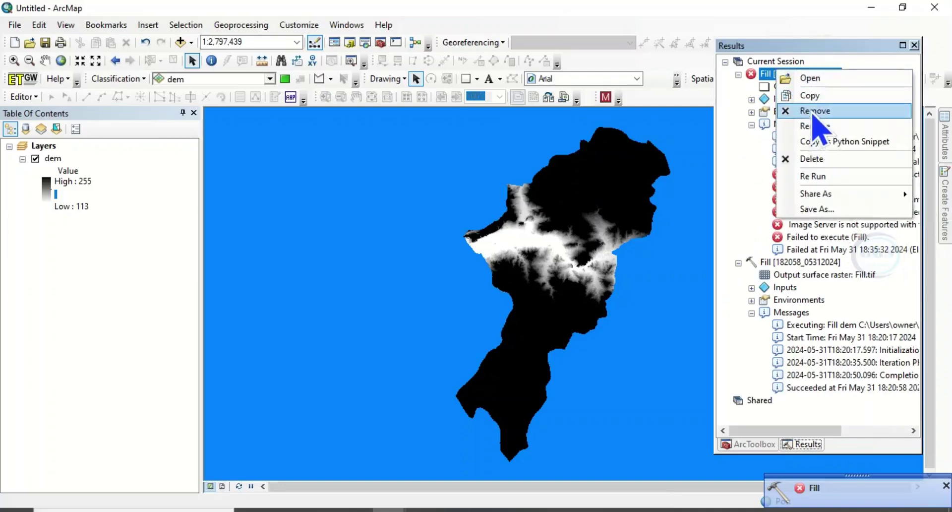
left_click(816, 111)
left_click(915, 46)
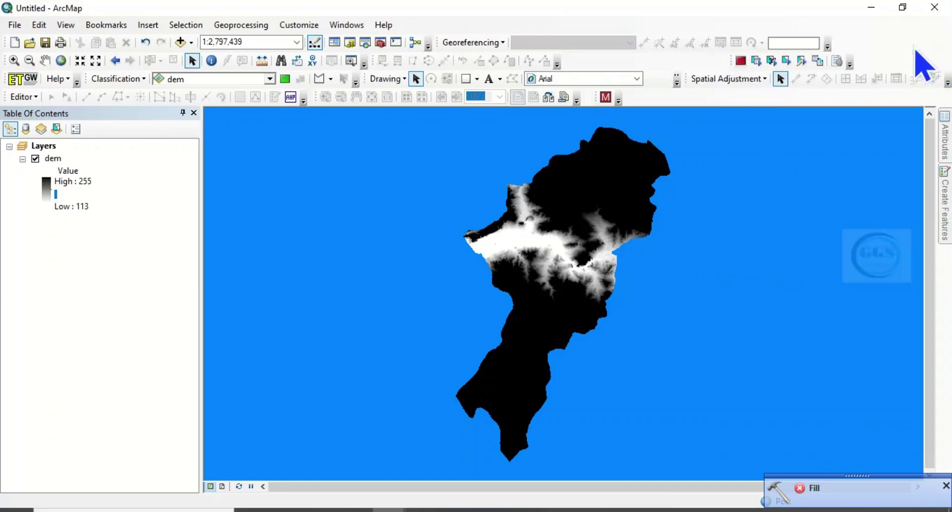
- Reopen Fill with dem as input and the output saved as Fill.tif in EXERCISE
left_click(381, 42)
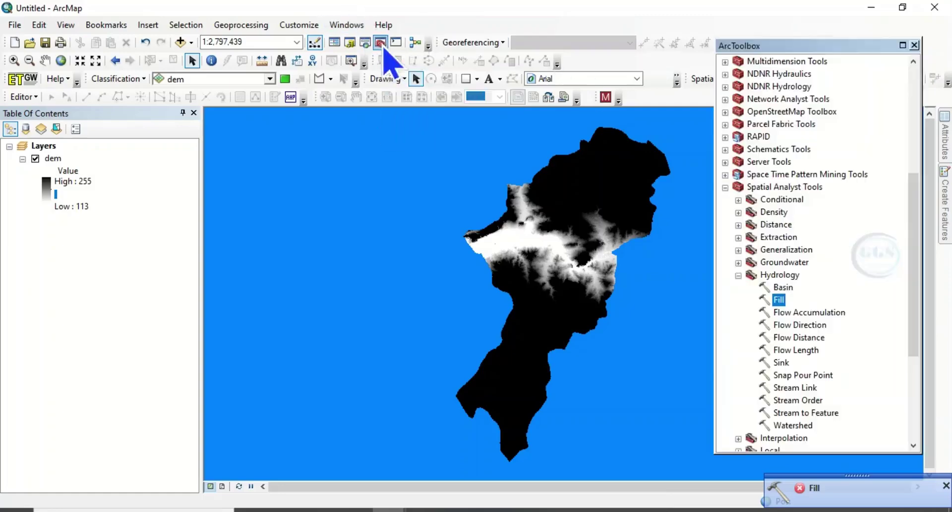
double_click(781, 303)
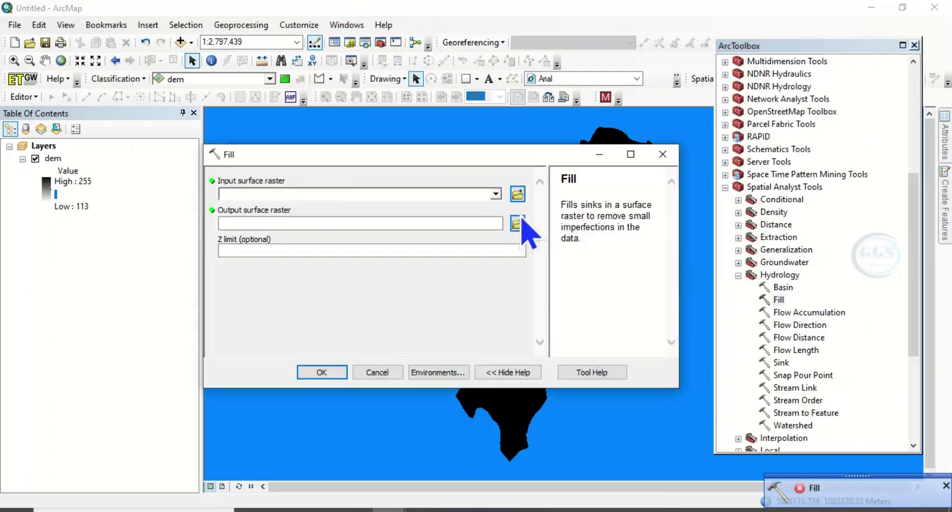
left_click(495, 194)
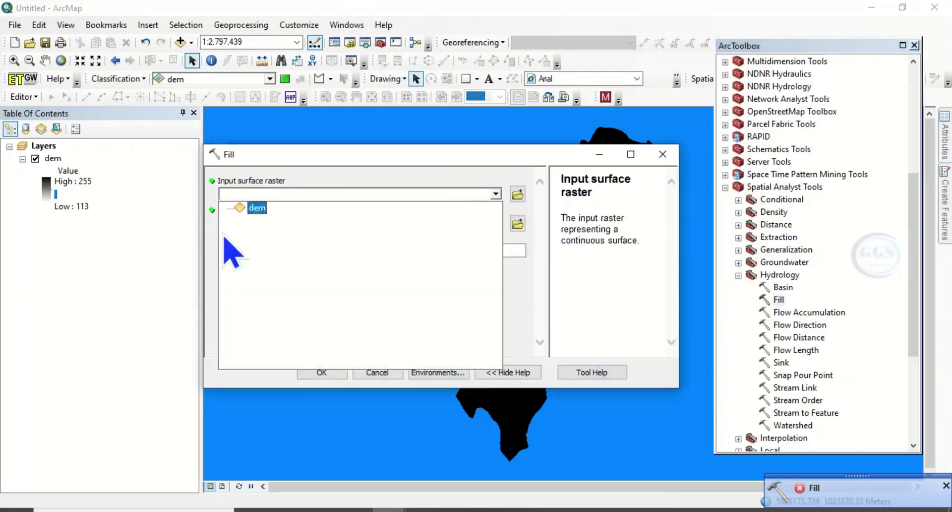
left_click(257, 208)
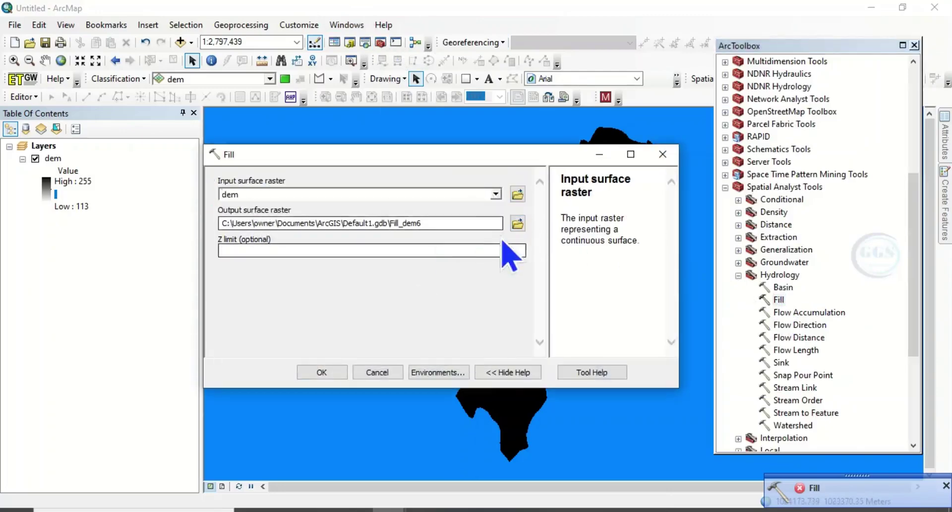
left_click(517, 224)
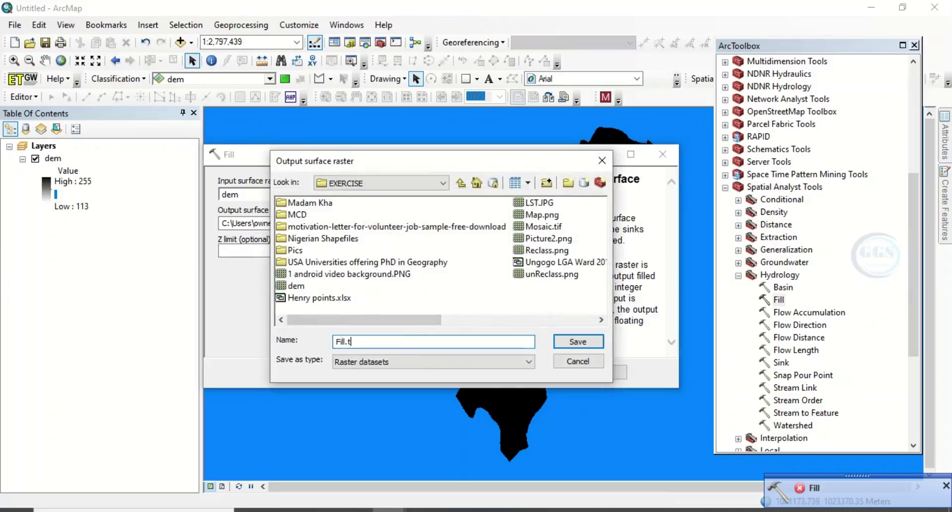
left_click(578, 342)
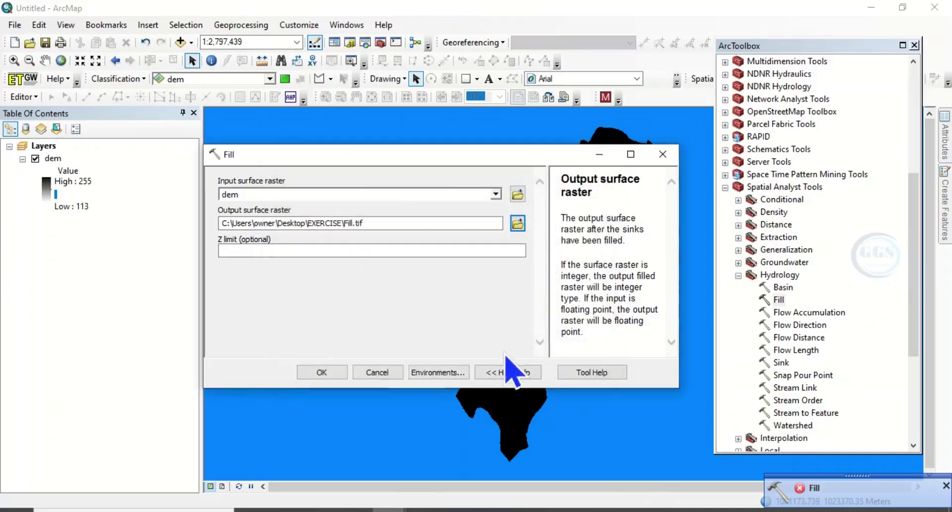
- Set Fill's environments: processing extent same as dem, mask dem, parallel processing factor 0
left_click(438, 372)
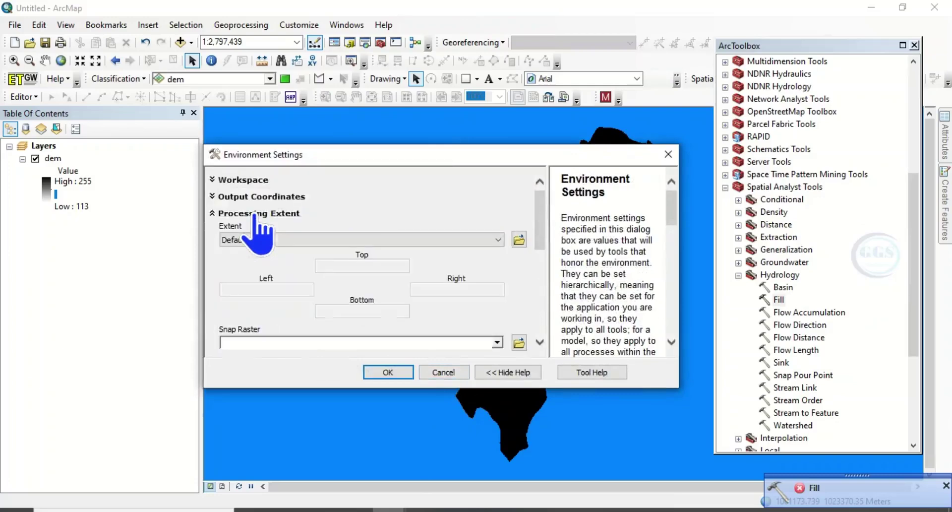
left_click(498, 240)
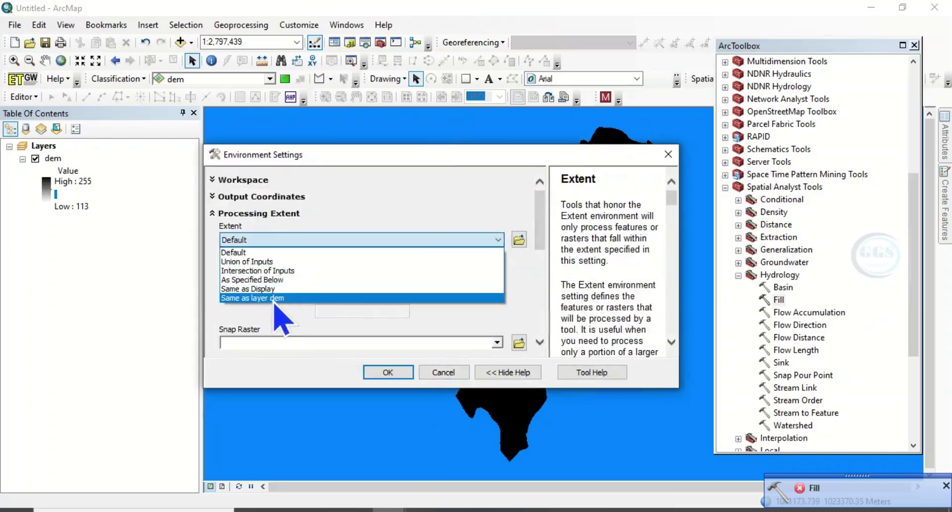
left_click(253, 298)
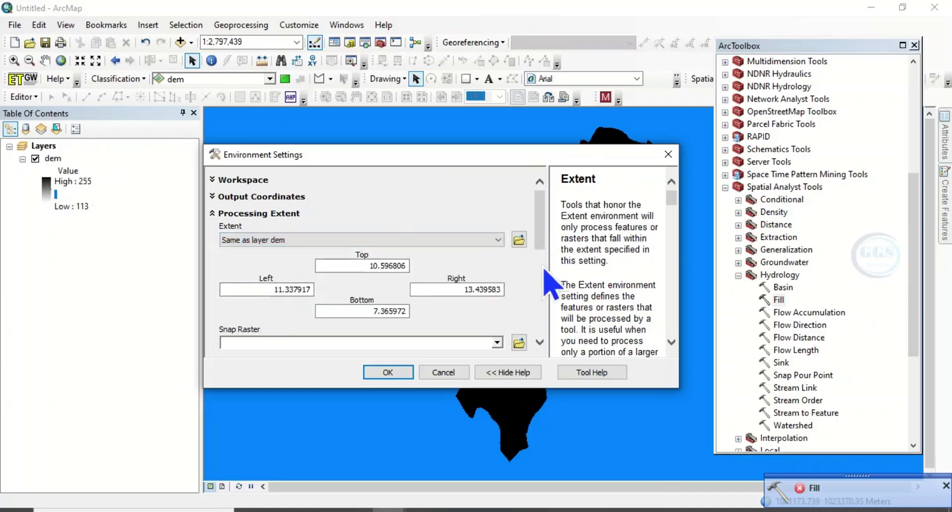
scroll(544, 281, "down", 3)
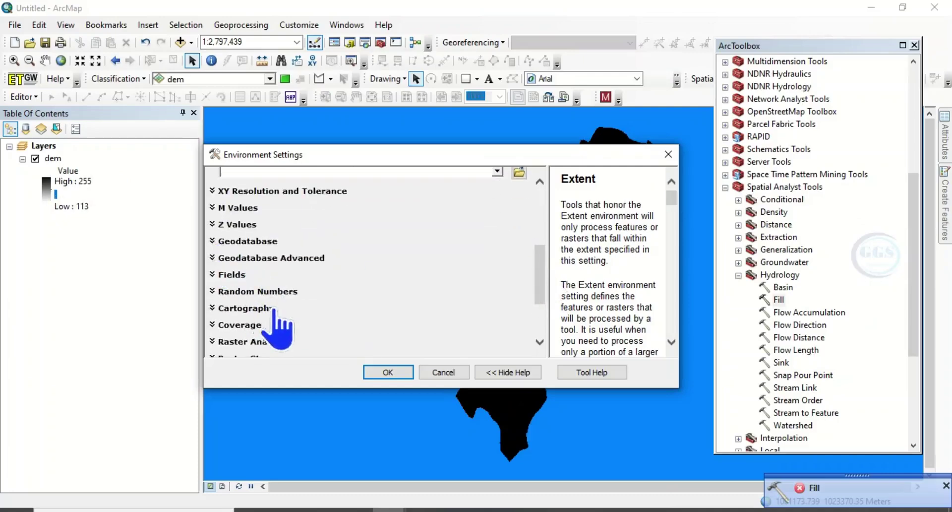
scroll(304, 308, "down", 3)
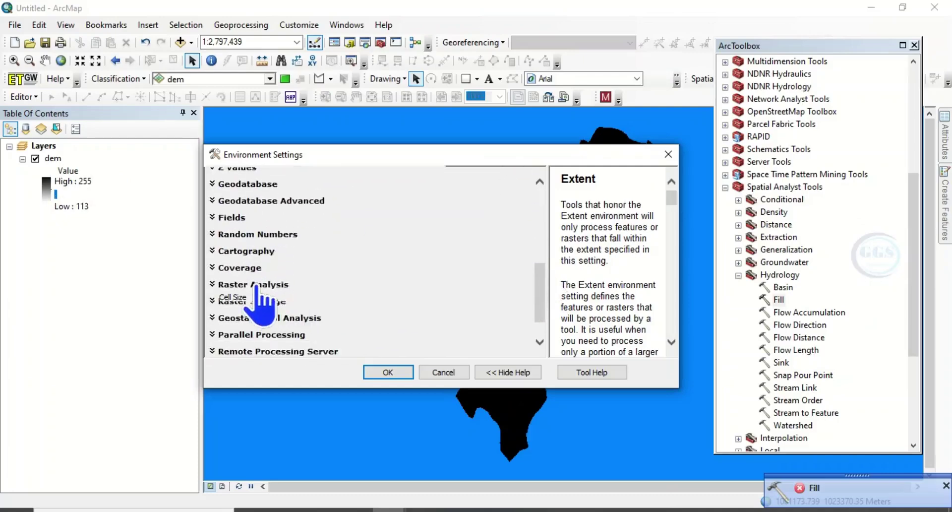
left_click(255, 286)
scroll(536, 313, "down", 5)
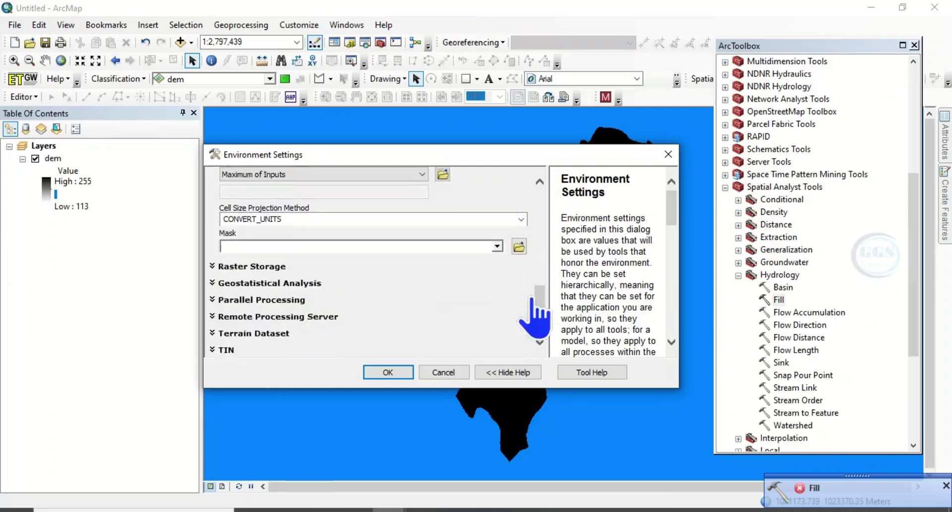
left_click(497, 247)
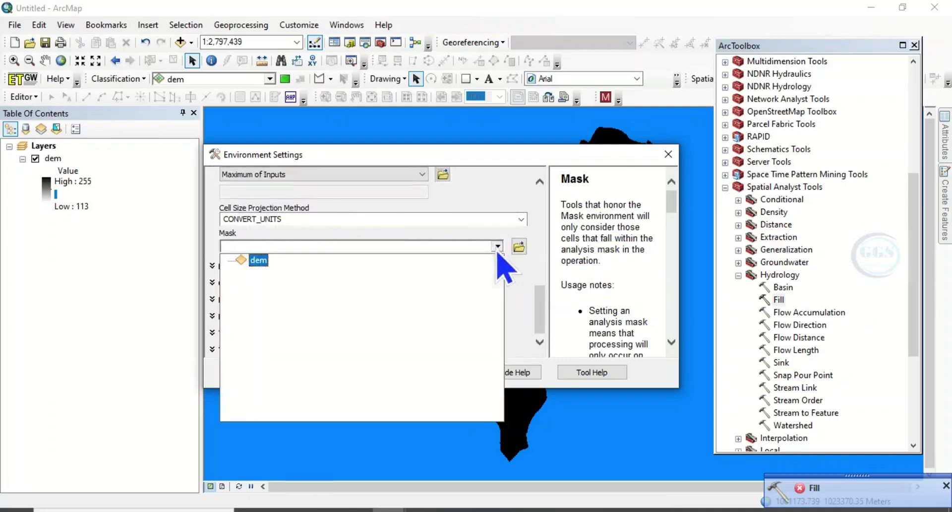
left_click(259, 260)
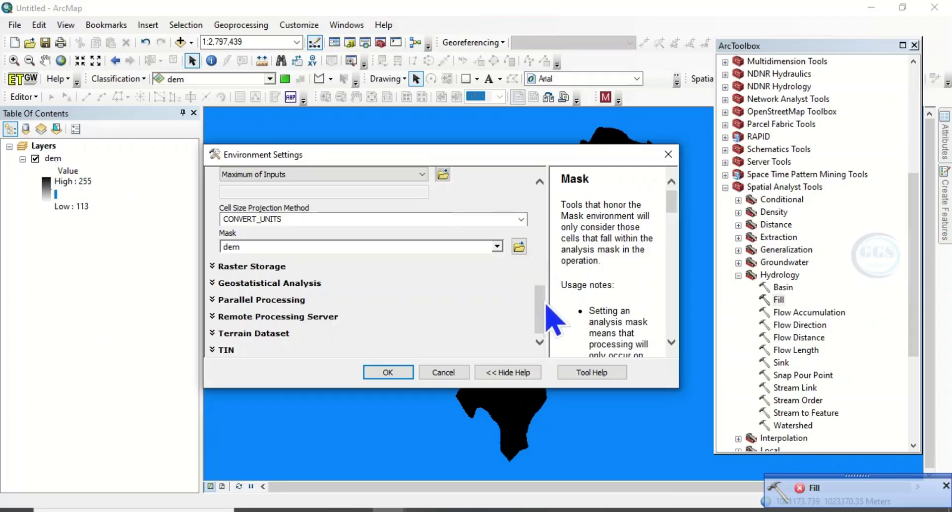
left_click(251, 300)
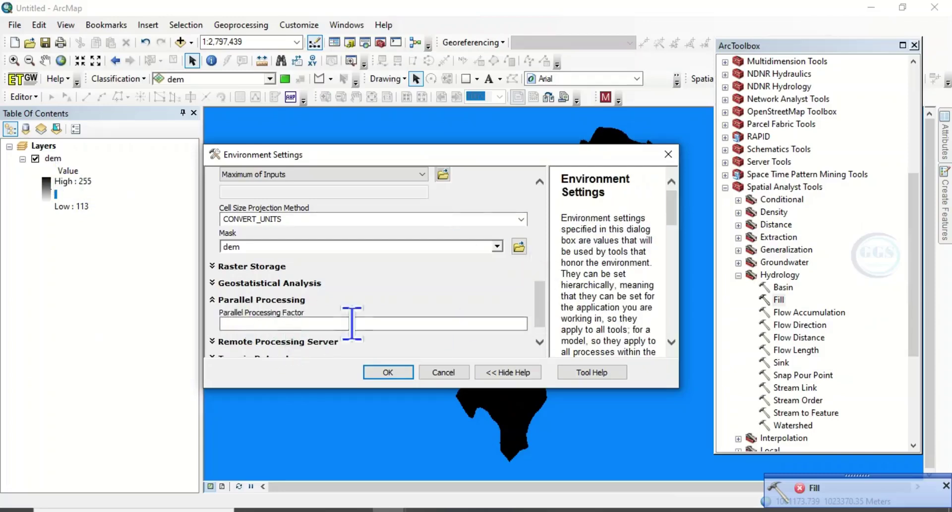
left_click(419, 324)
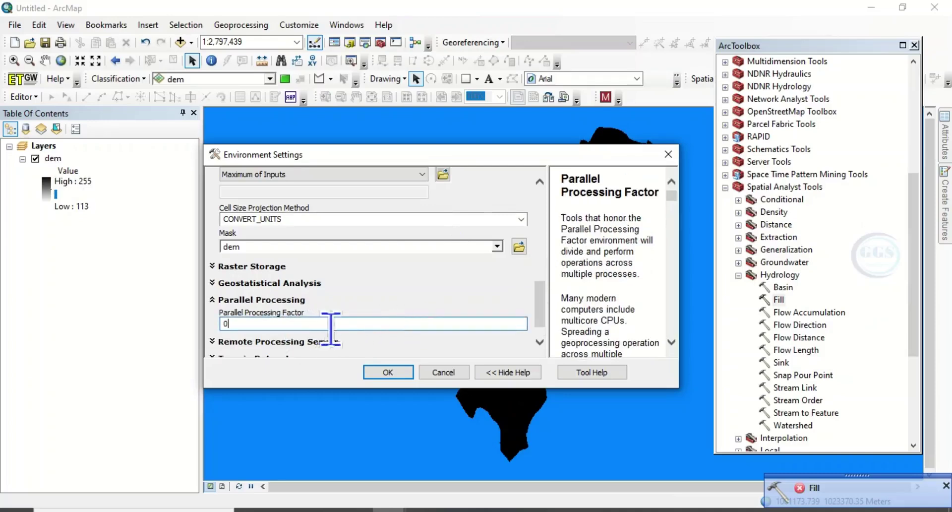
left_click(388, 372)
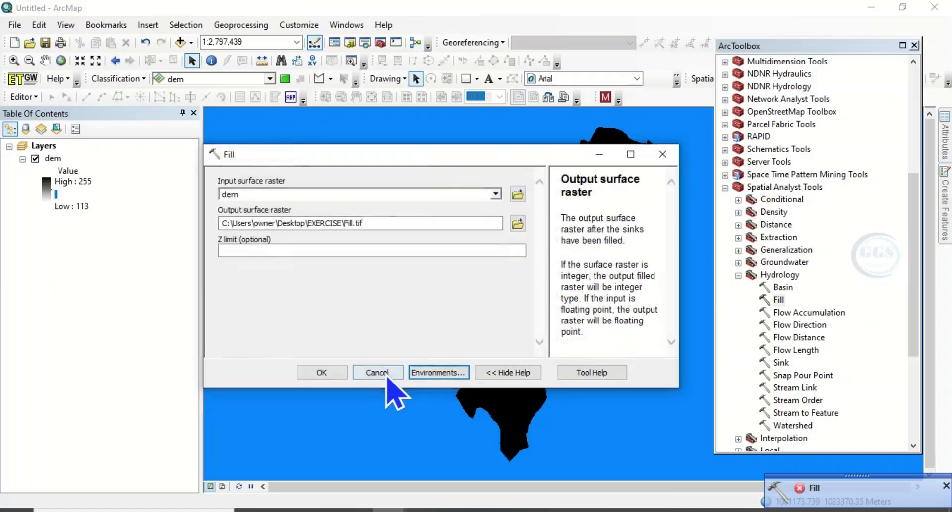
- Run the configured Fill and dismiss the progress notice so Fill.tif loads above dem
left_click(323, 372)
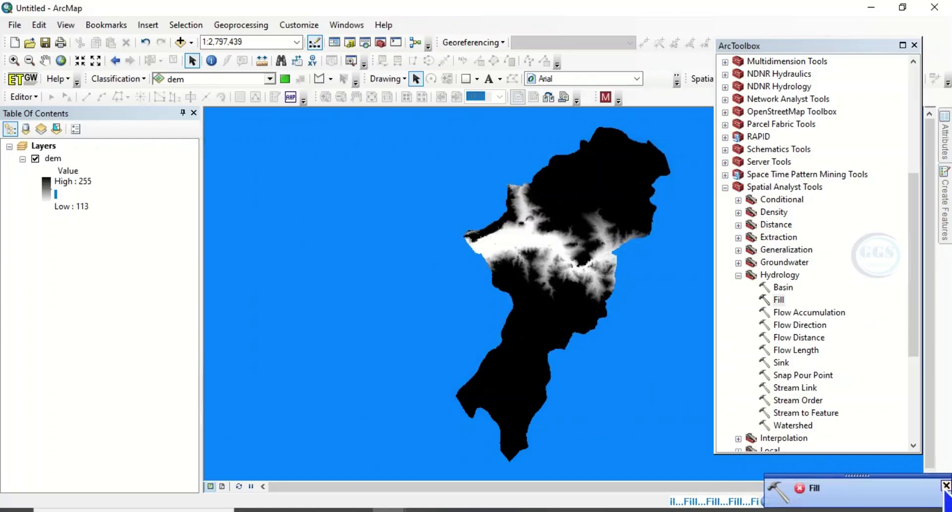
left_click(945, 486)
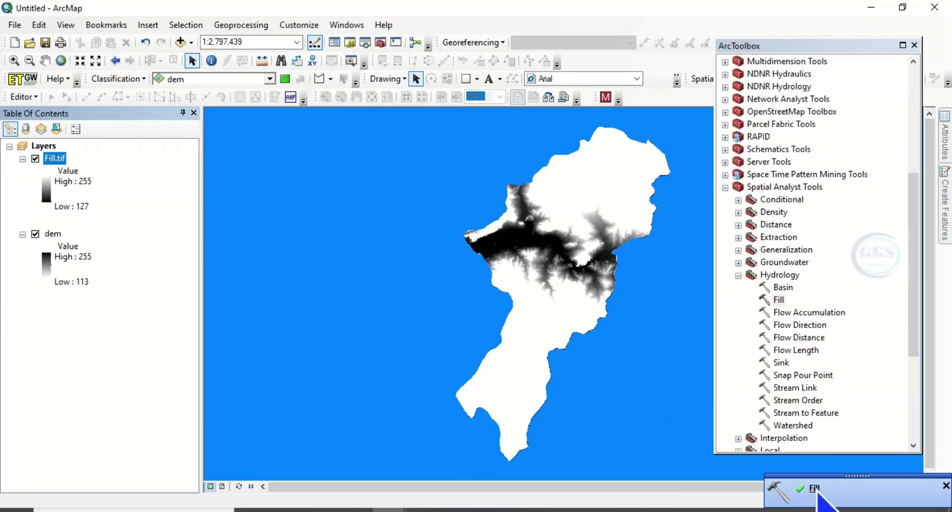
- Open Results from the completion popup to confirm the Fill run produced Fill.tif
left_click(814, 489)
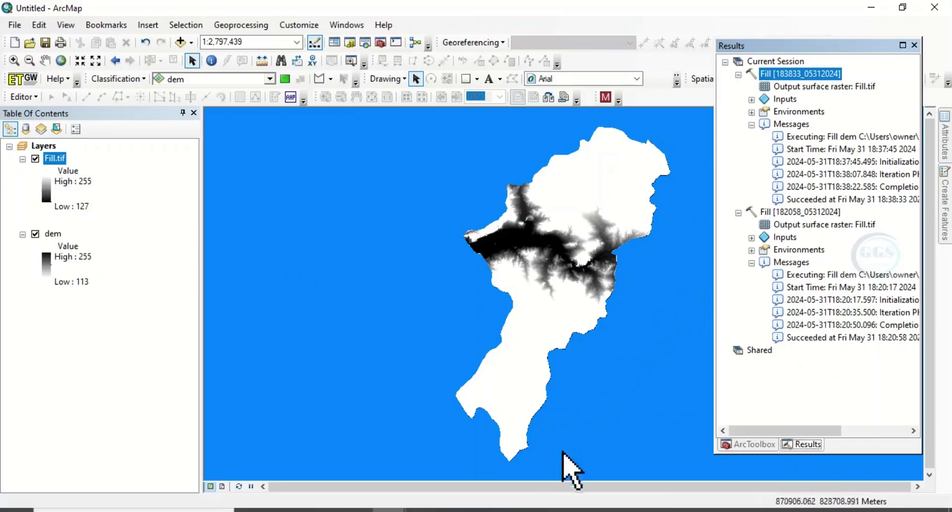
- Bring PowerPoint to the front, showing the 'How to solve ArcGIS error 999999' title slide
left_click(526, 510)
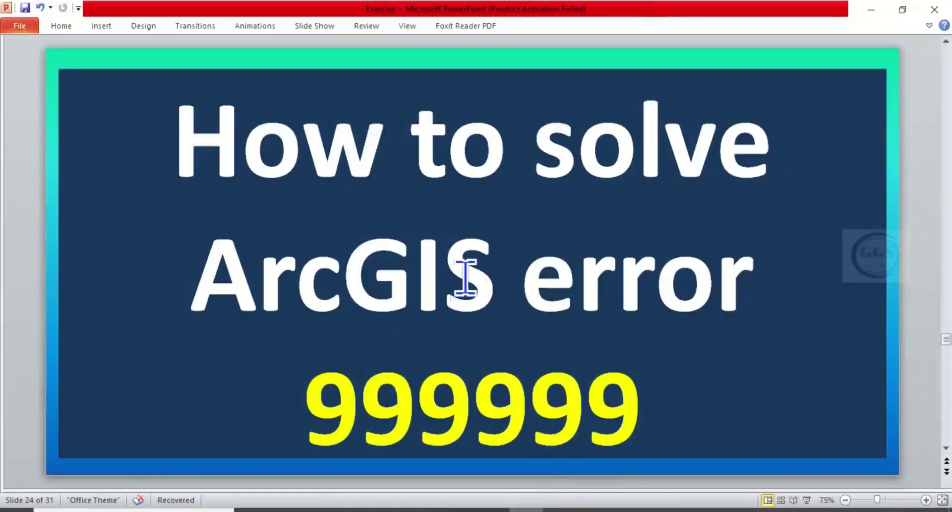